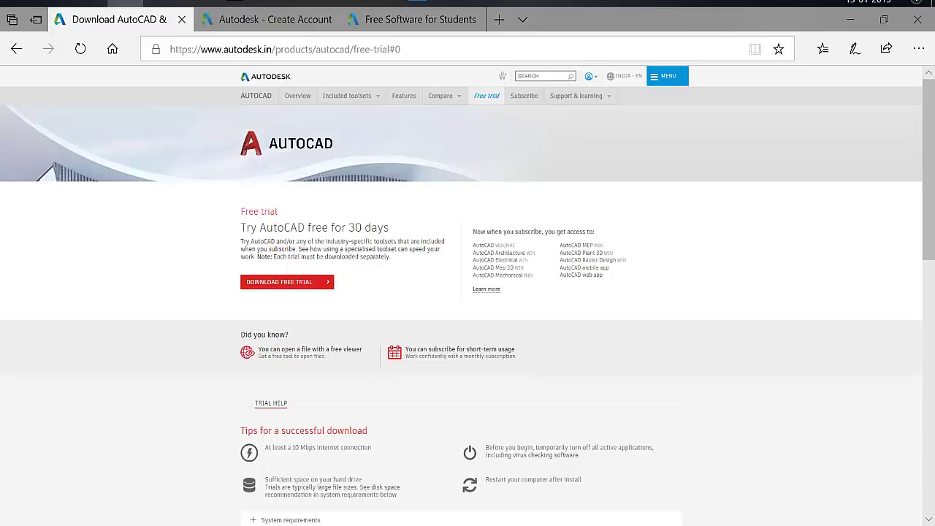
Start the AutoCAD free trial, keeping AutoCAD as the product, and move past the download information.
click(259, 16)
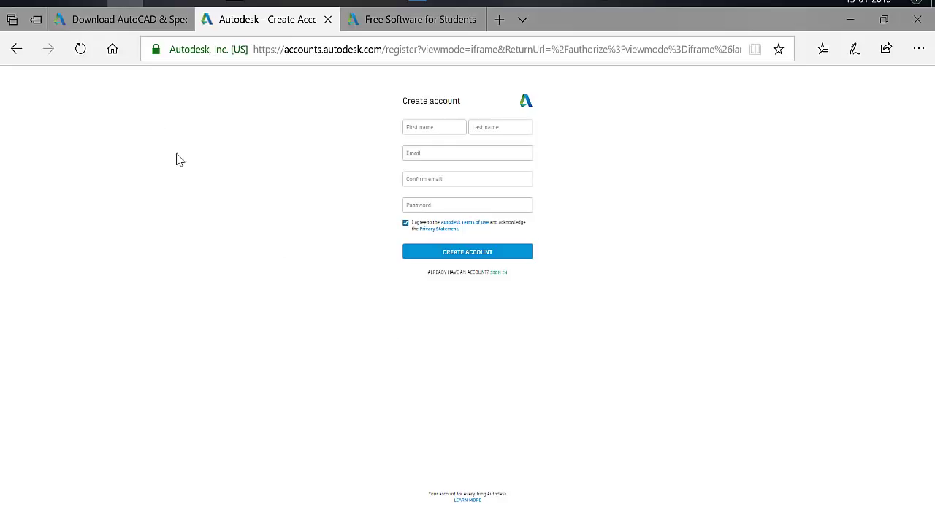
click(87, 26)
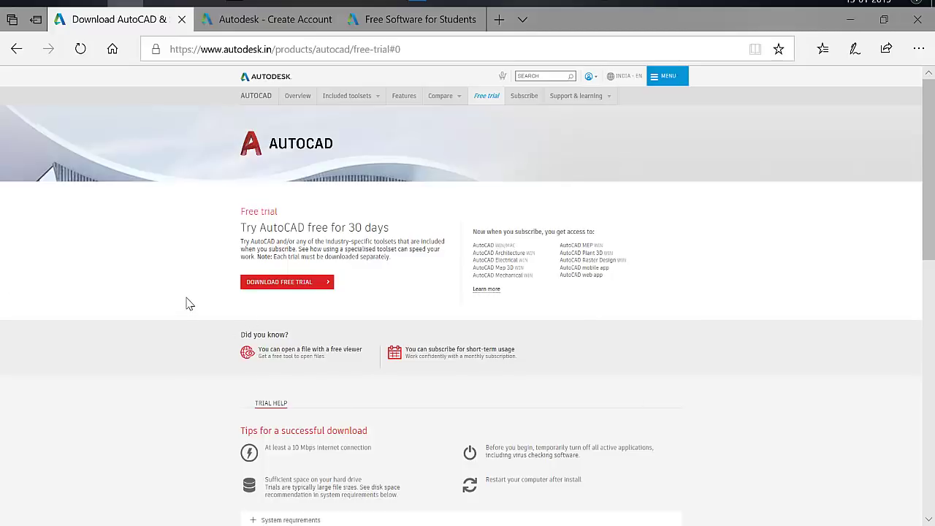
click(269, 288)
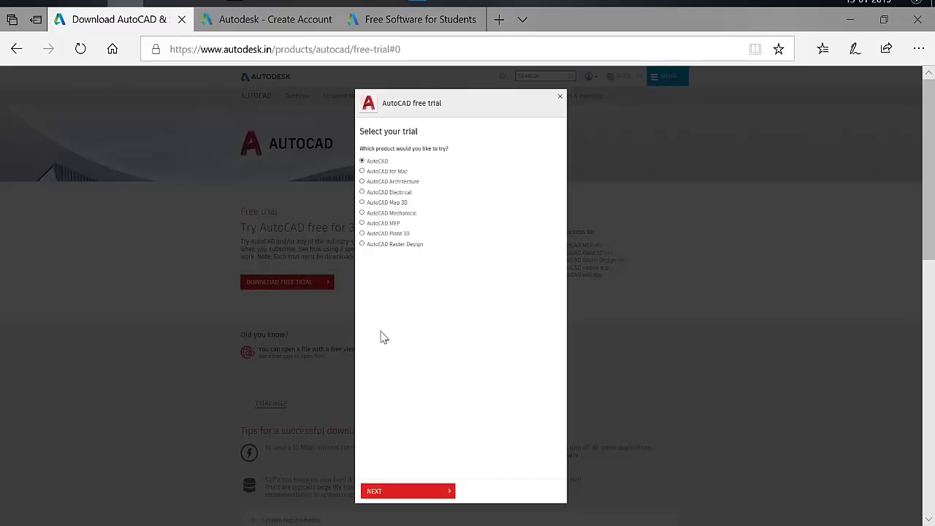
click(388, 491)
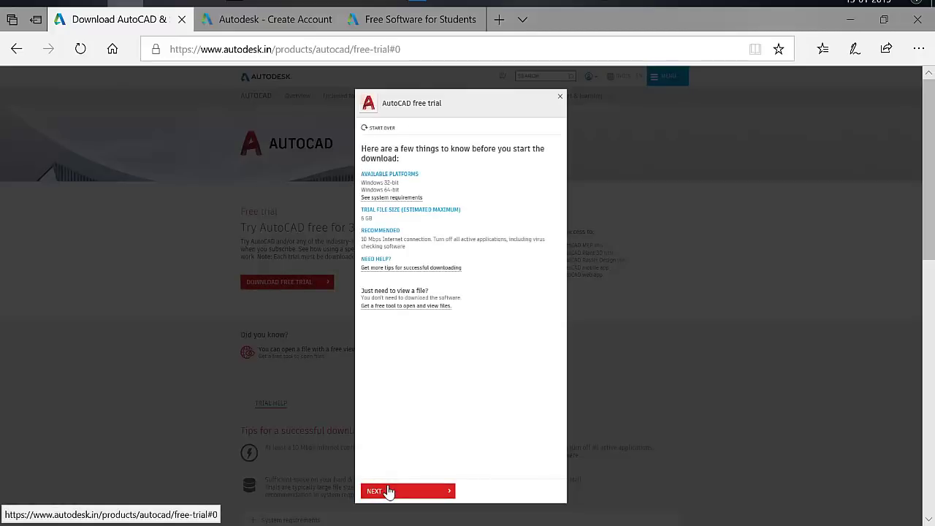
click(388, 491)
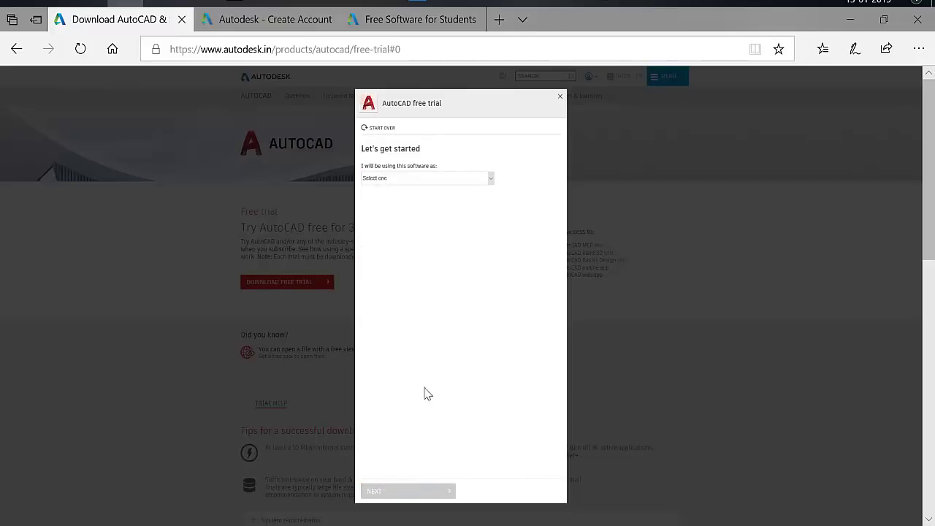
Set the trial's user type to 'A student or teacher'.
ctrl+scroll(455, 293, up, 5)
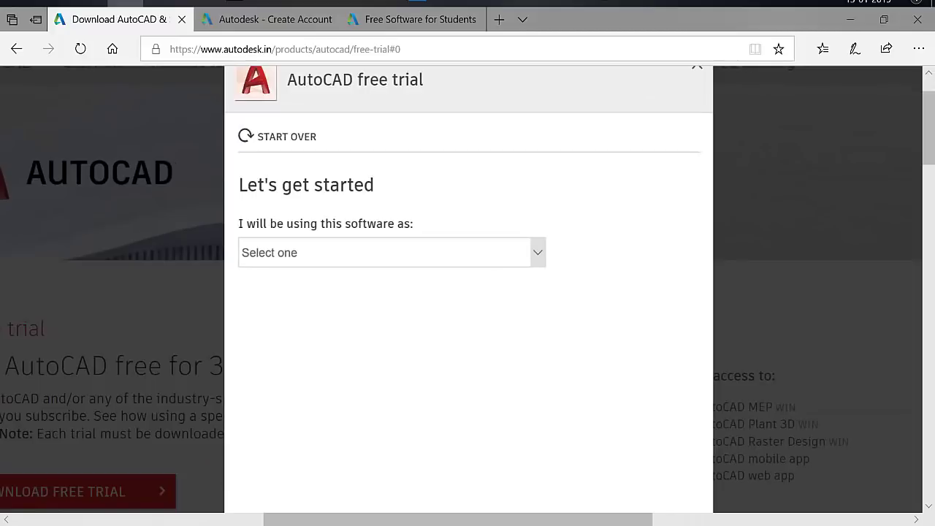
click(431, 255)
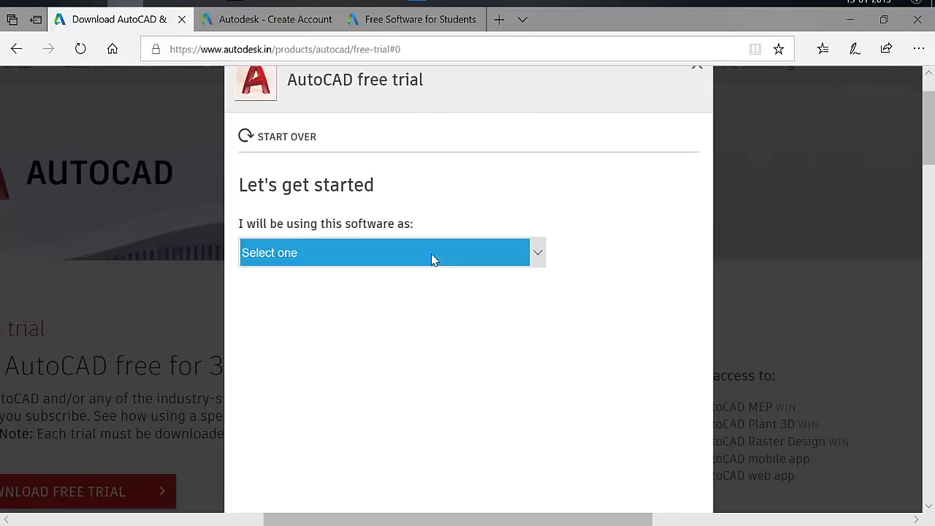
click(345, 285)
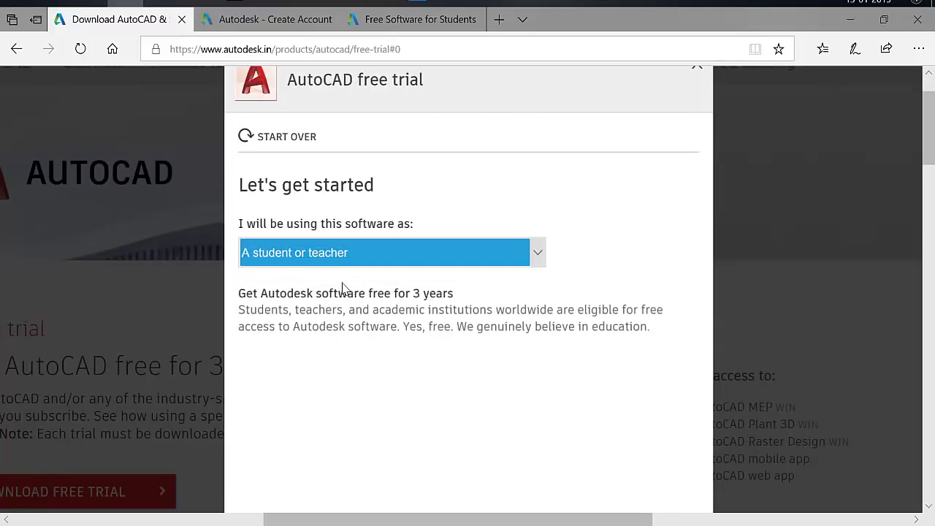
ctrl+scroll(342, 286, down, 2)
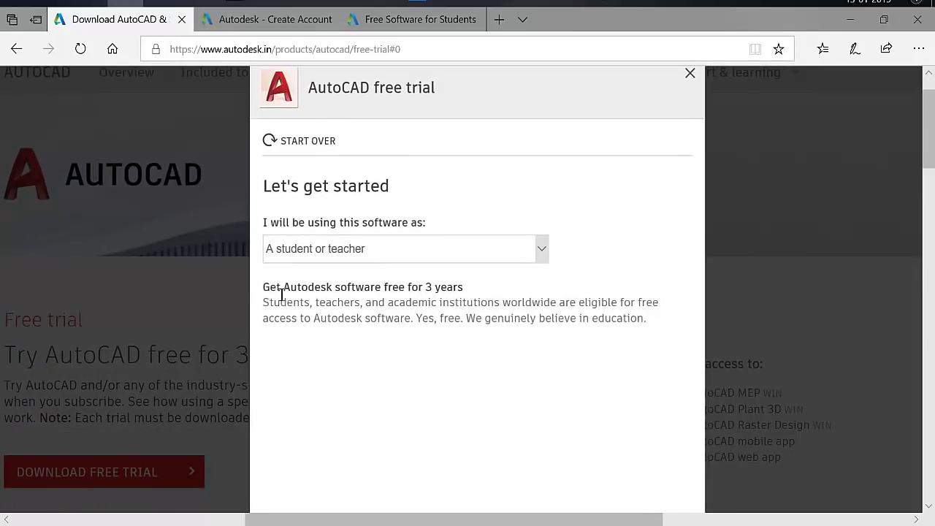
Review the free-for-3-years offer and continue to the AutoCAD Education Community page.
drag(278, 290, 472, 294)
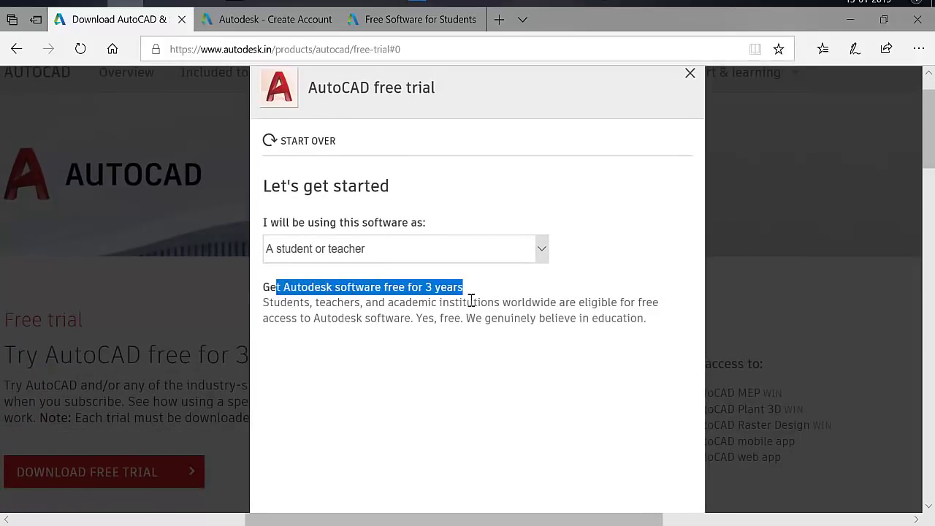
click(435, 392)
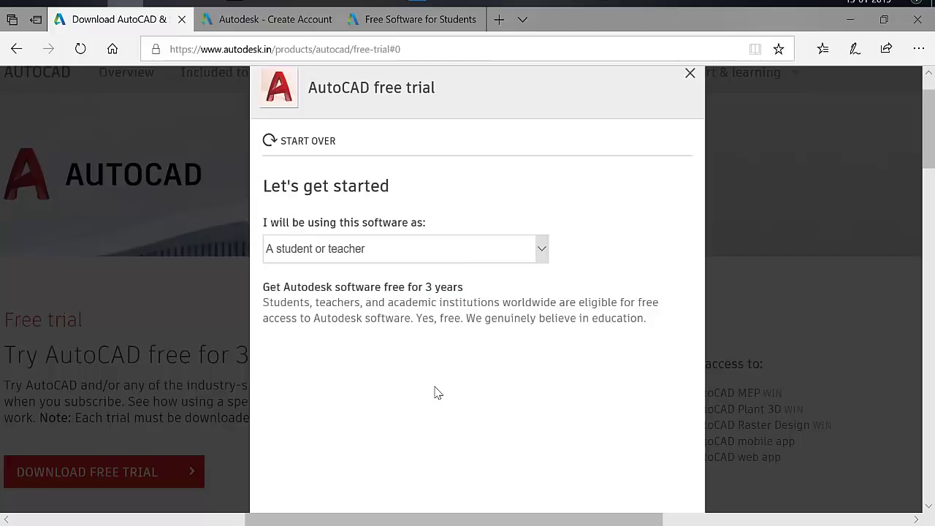
ctrl+scroll(435, 392, down, 1)
ctrl+scroll(435, 392, down, 3)
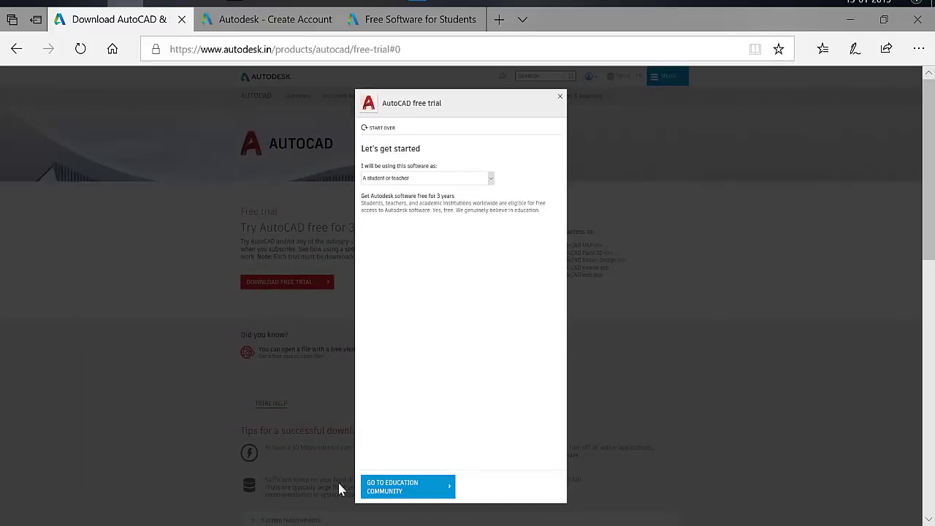
click(382, 497)
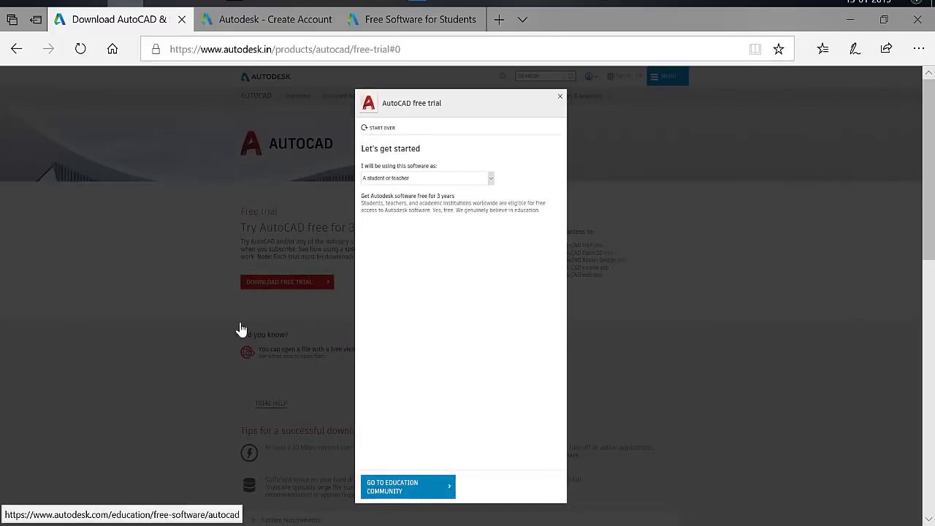
On the Free Software for Students page, begin the download setup and choose AutoCAD 2019.
click(391, 20)
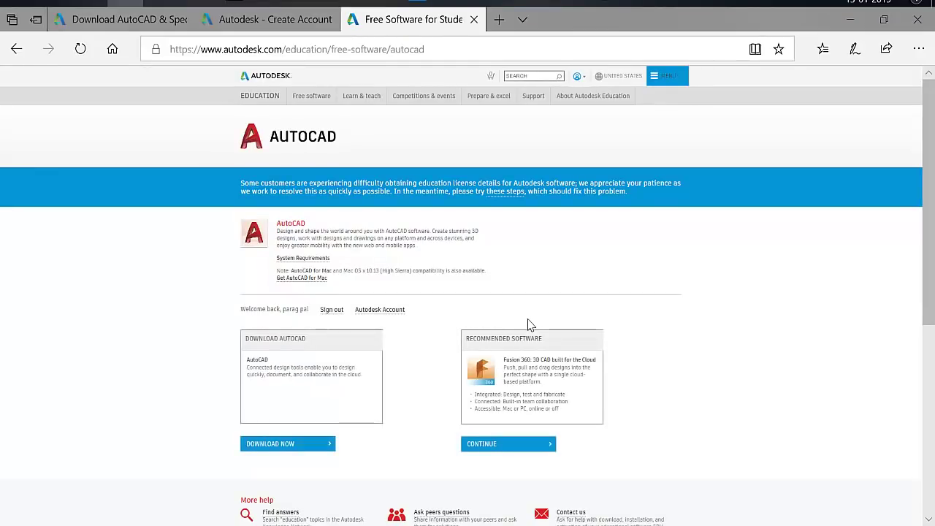
click(257, 448)
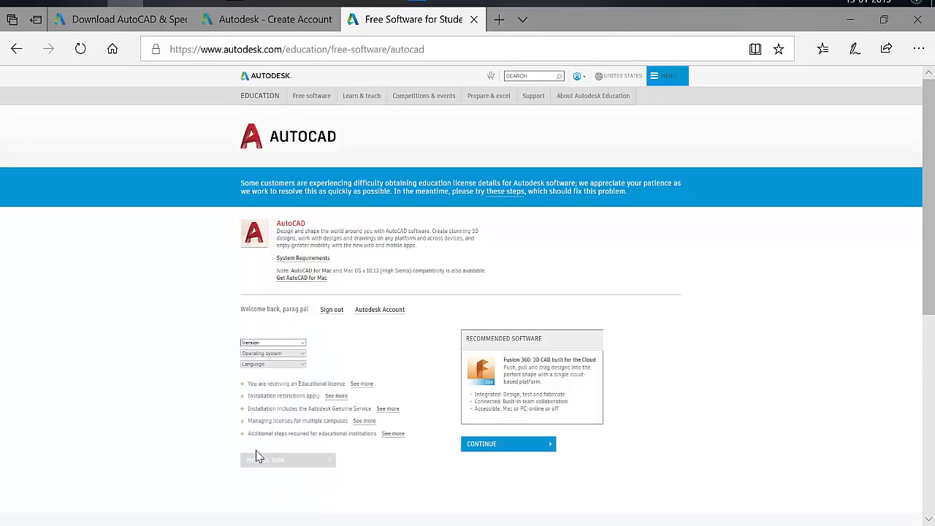
click(304, 344)
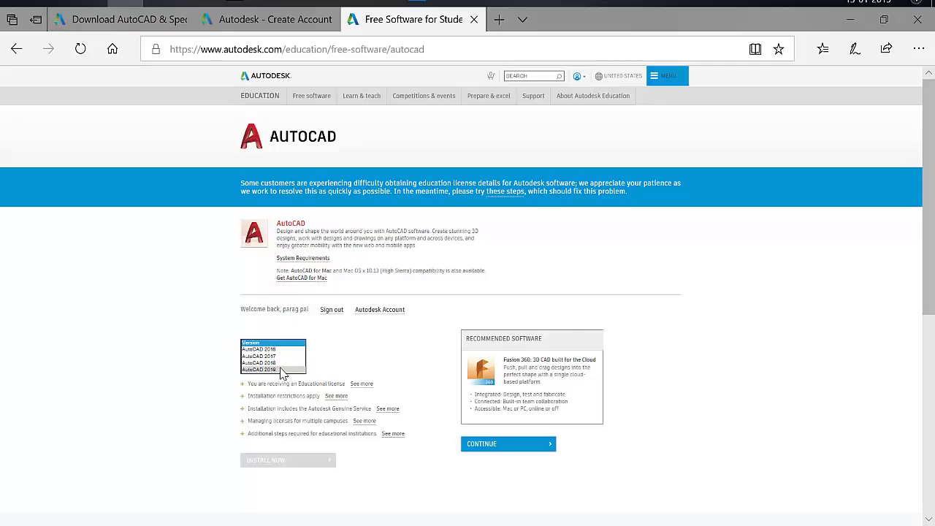
click(280, 364)
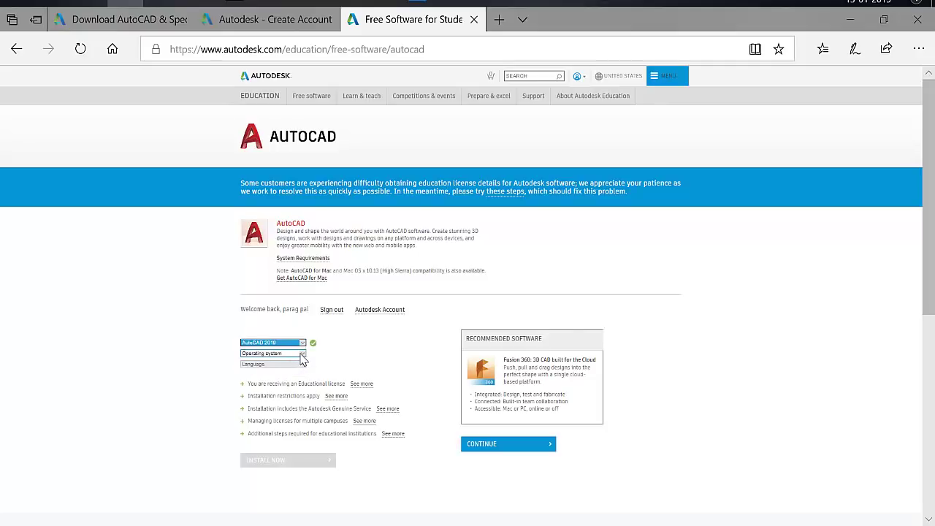
Set the operating system to Windows 64-bit and the installer language to English.
click(303, 353)
click(303, 354)
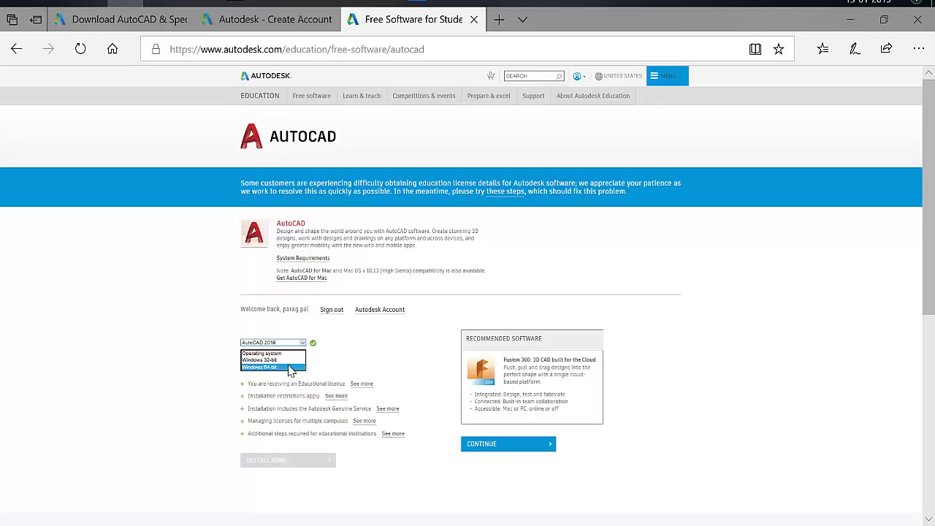
click(290, 367)
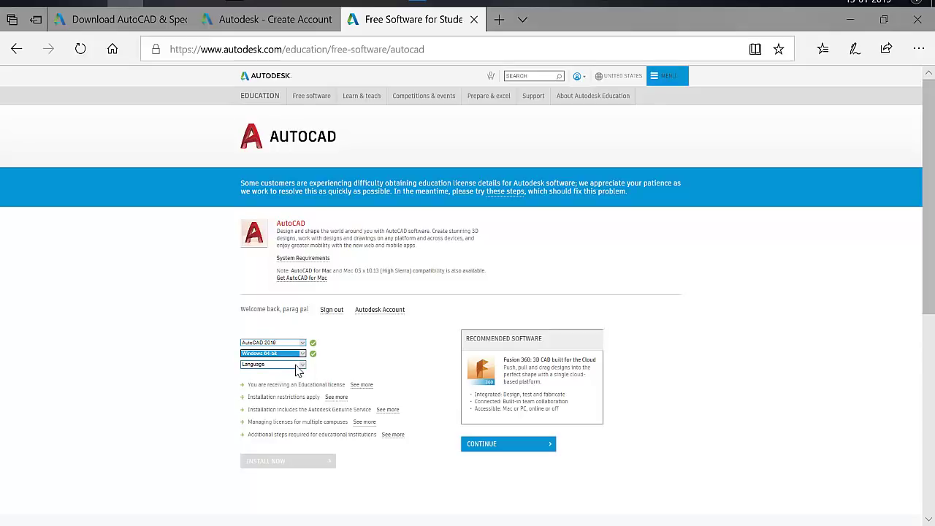
click(303, 365)
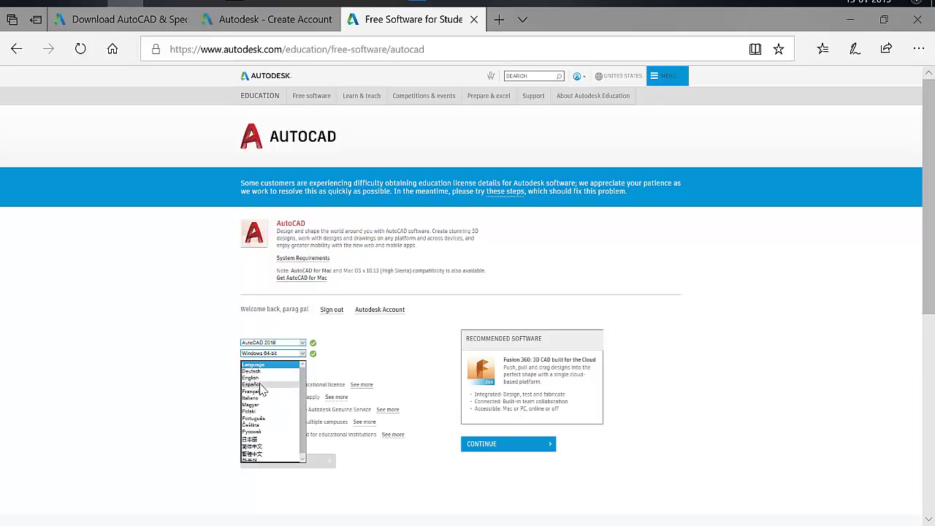
click(270, 375)
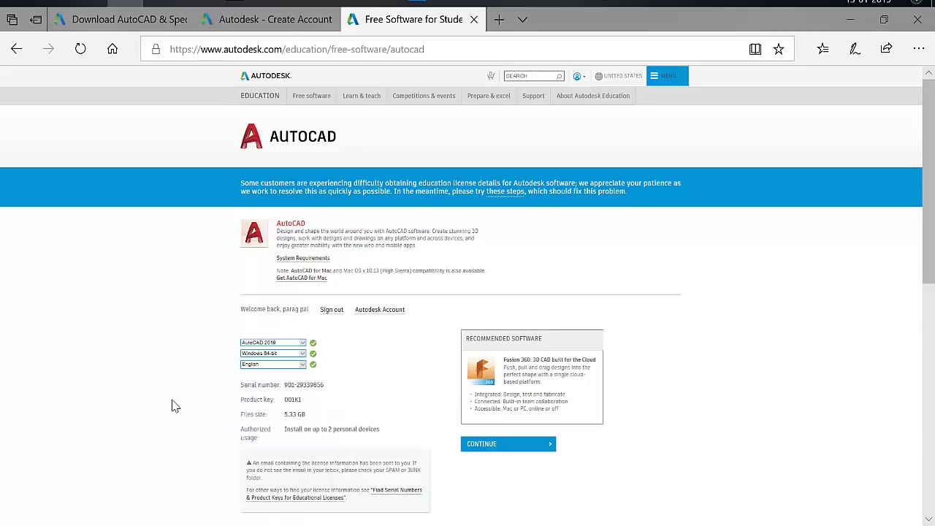
Launch Install Now for the selected AutoCAD 2019 to bring up its license agreement.
scroll(173, 406, down, 2)
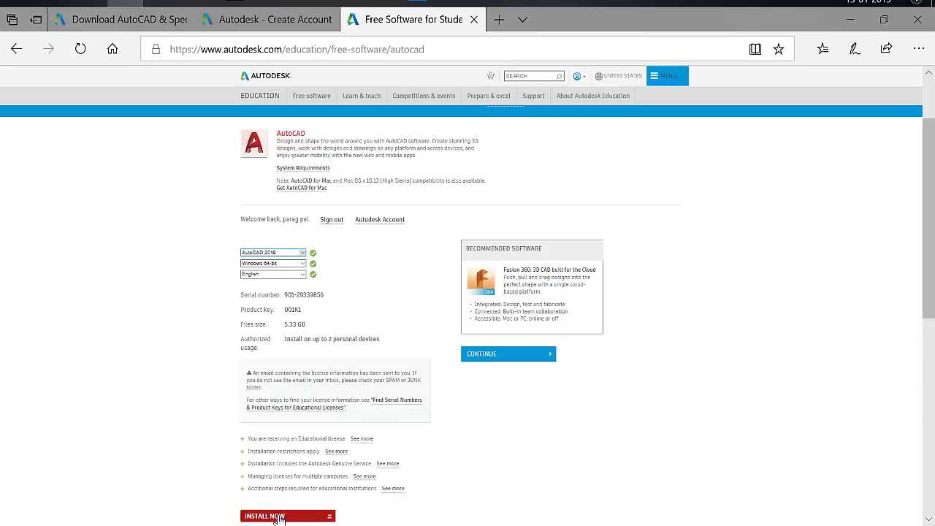
scroll(278, 517, down, 2)
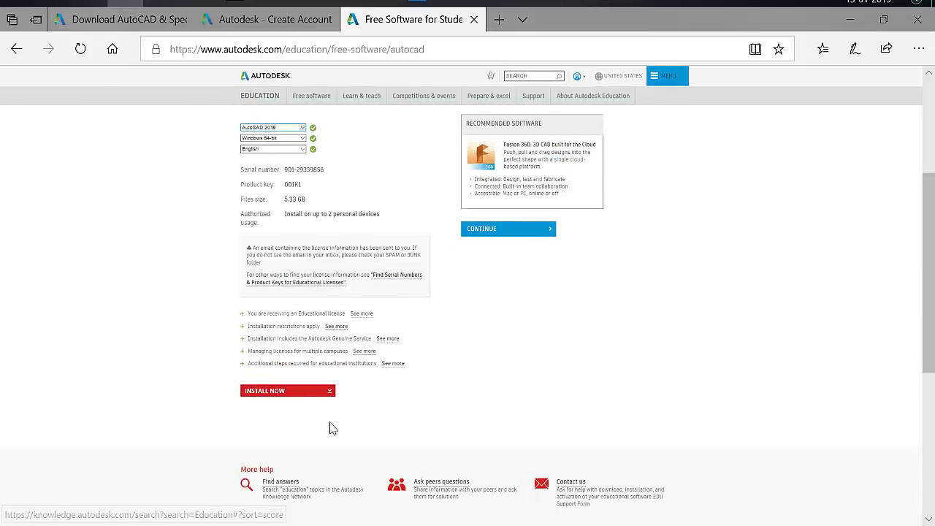
click(286, 397)
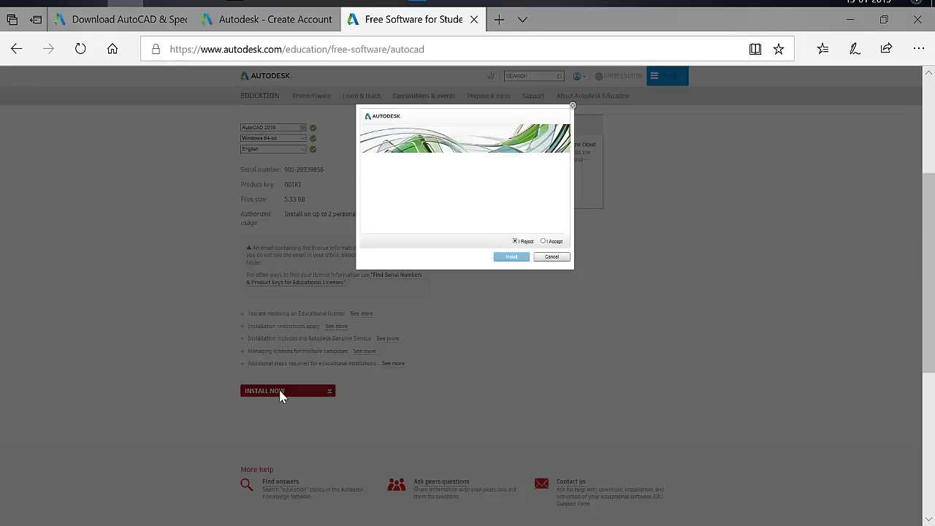
Accept the AutoCAD license agreement and begin downloading the 474 KB installer.
click(553, 242)
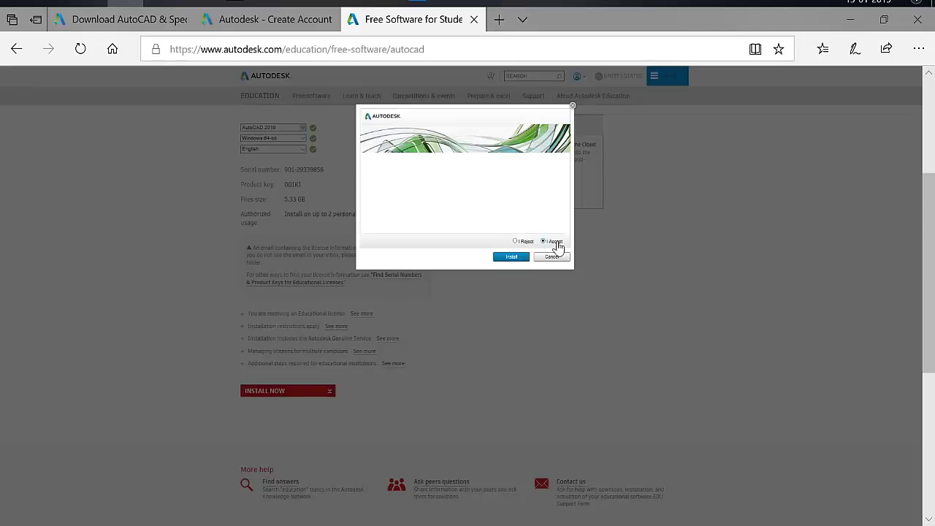
click(512, 256)
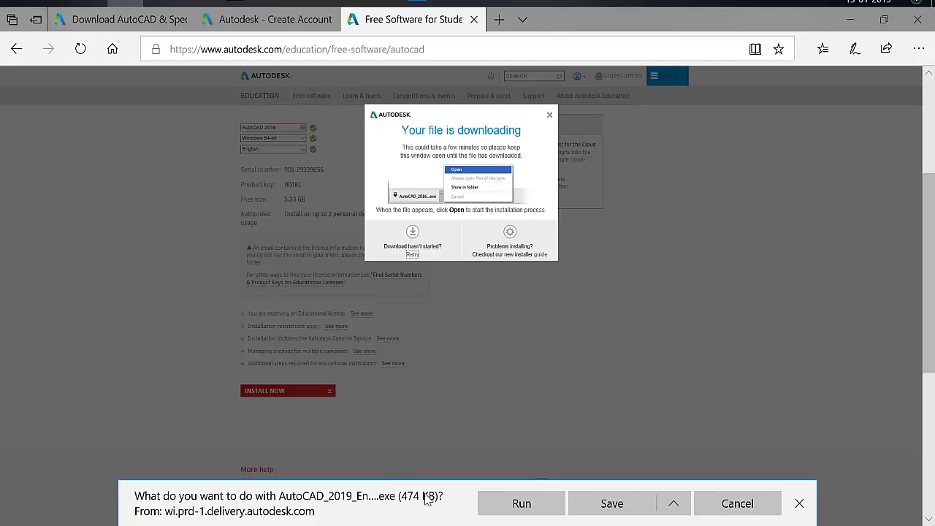
Run the downloaded AutoCAD_2019 web installer from Edge's download bar.
click(532, 504)
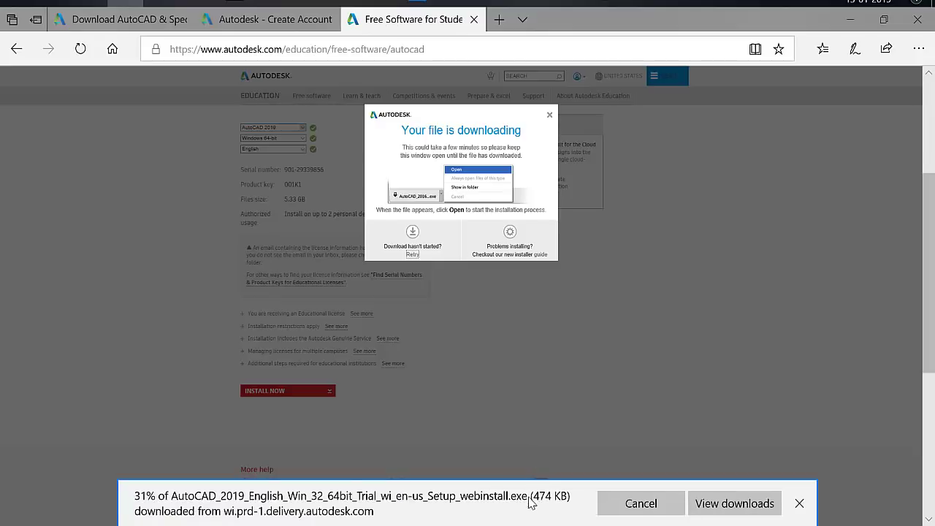